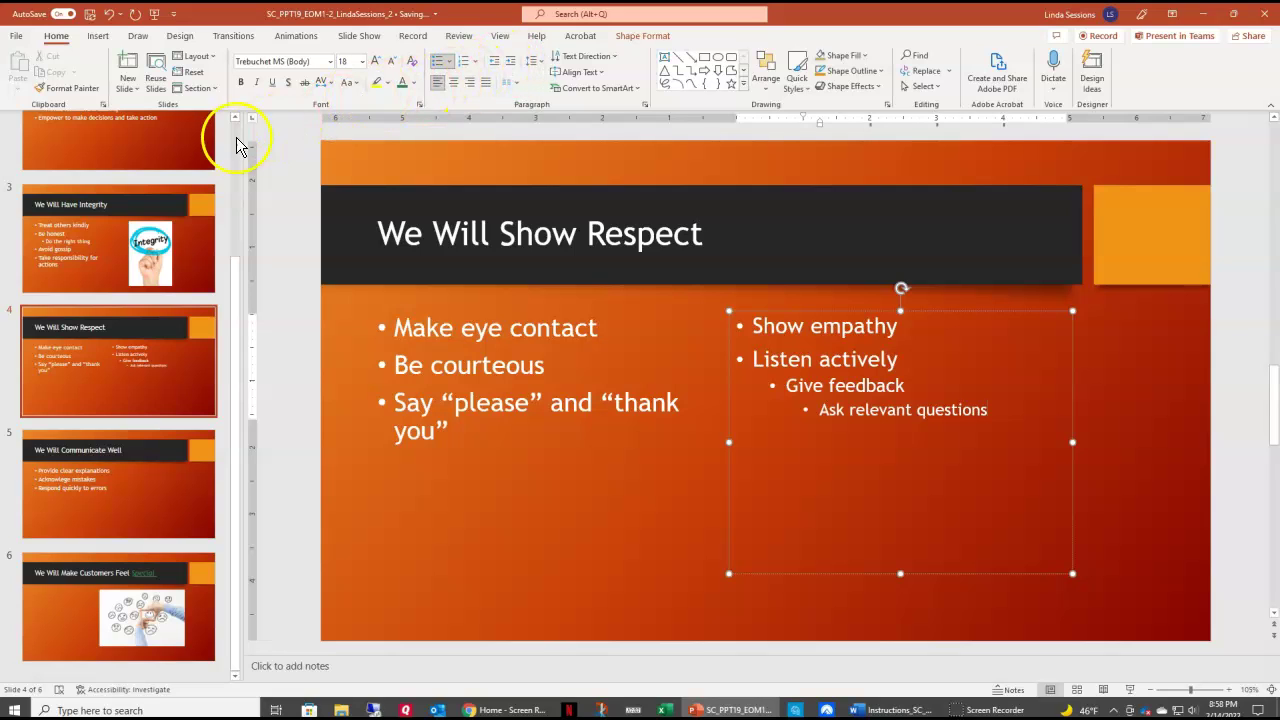
Open slide 5, We Will Communicate Well, for editing.
{"action": "left_click", "coordinate": [137, 489]}
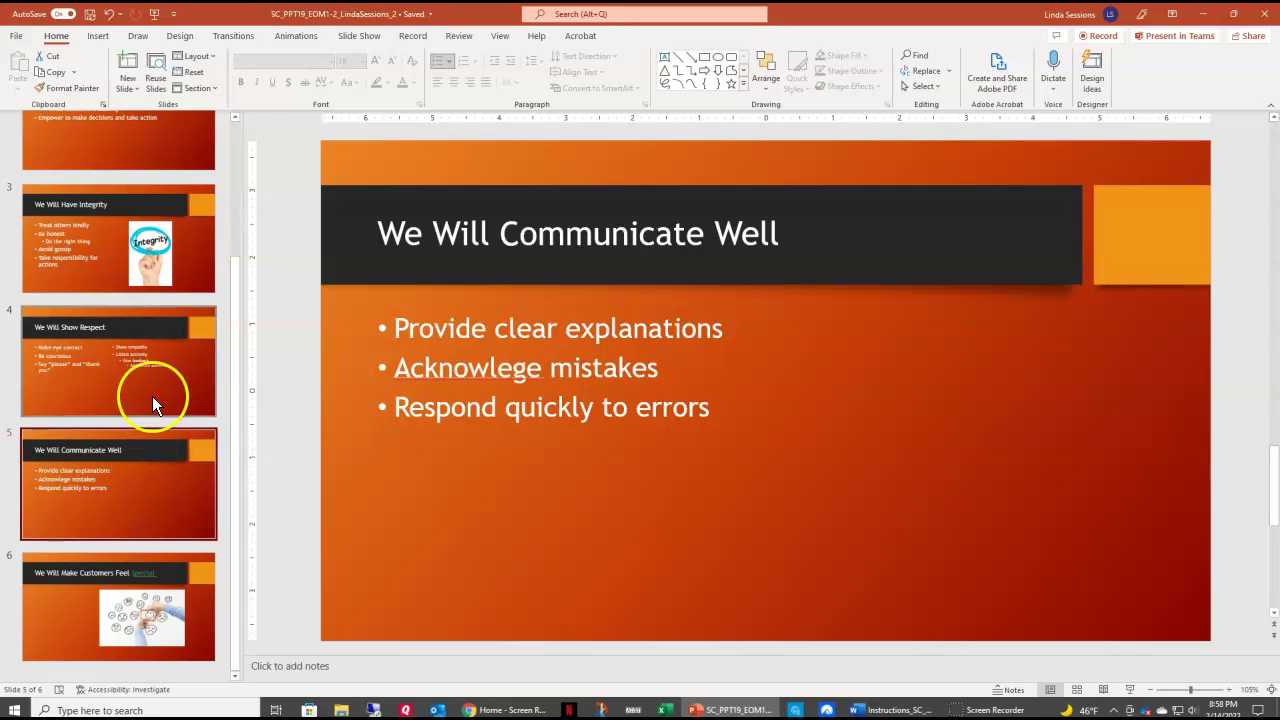
Switch slide 5 to the Two Content layout and insert the Support_PPT19_EOM1-2_Satisfaction picture.
{"action": "left_click", "coordinate": [210, 57]}
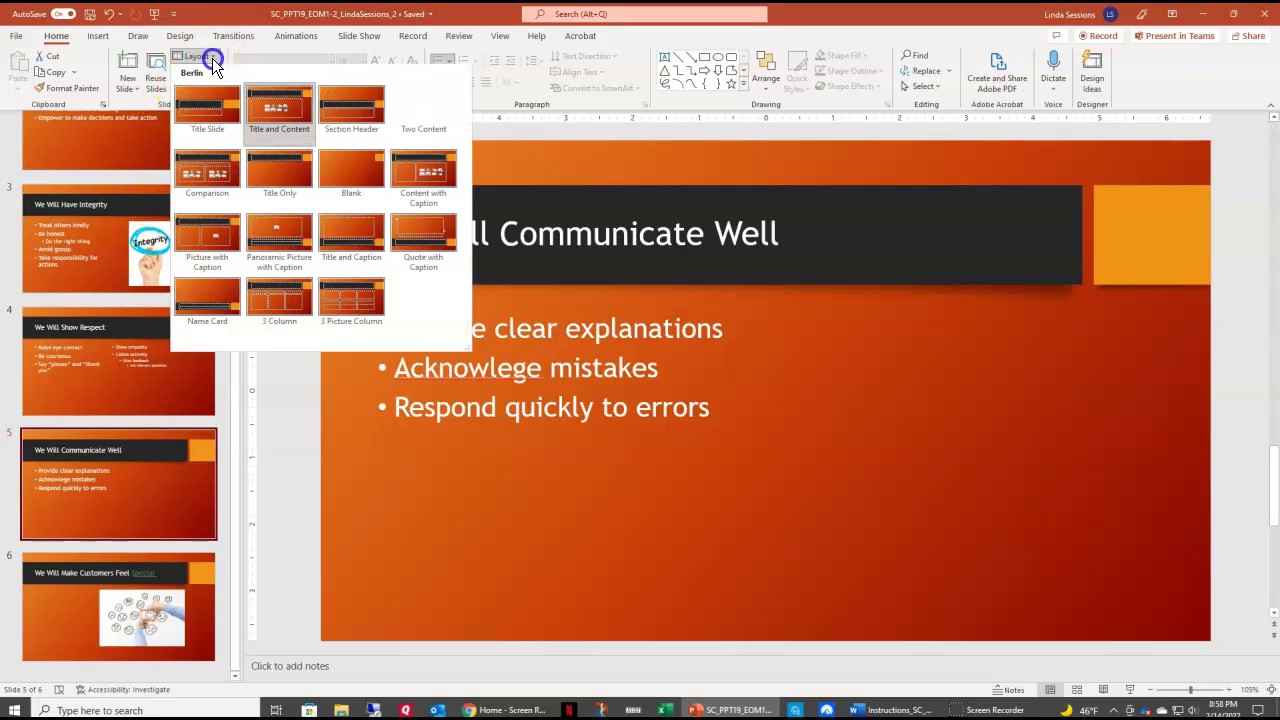
{"action": "left_click", "coordinate": [416, 121]}
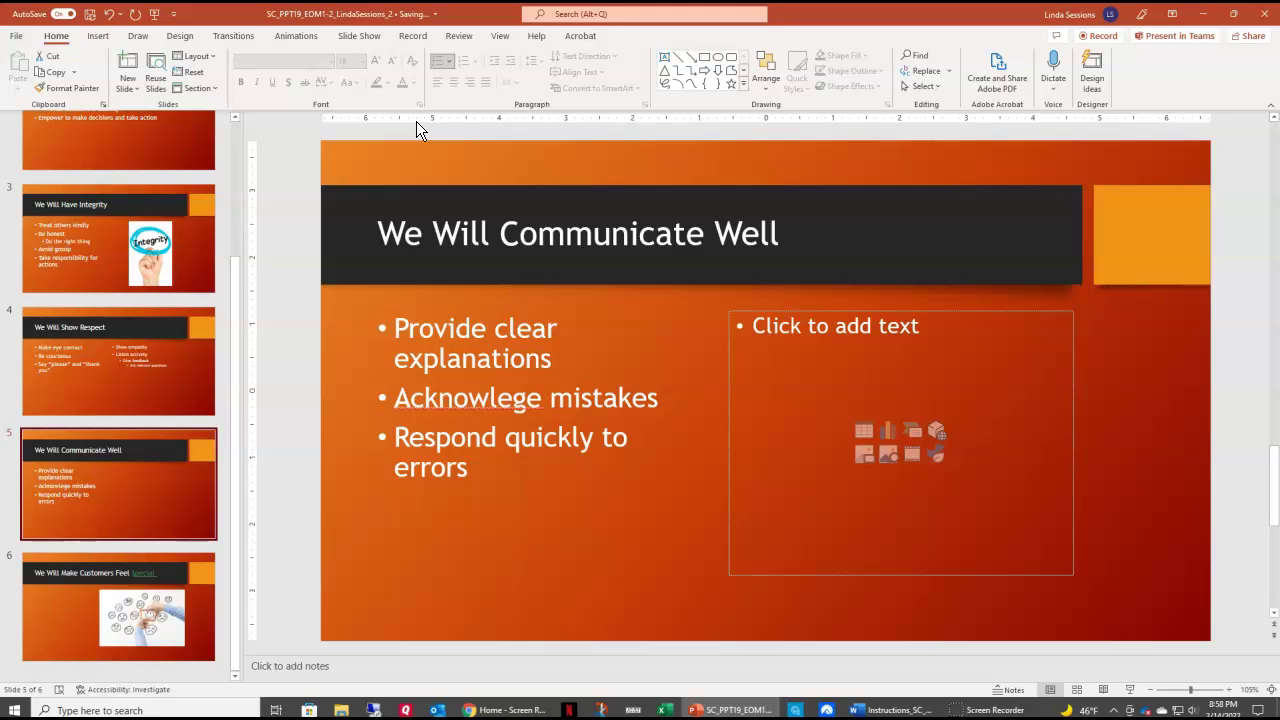
{"action": "left_click", "coordinate": [862, 453]}
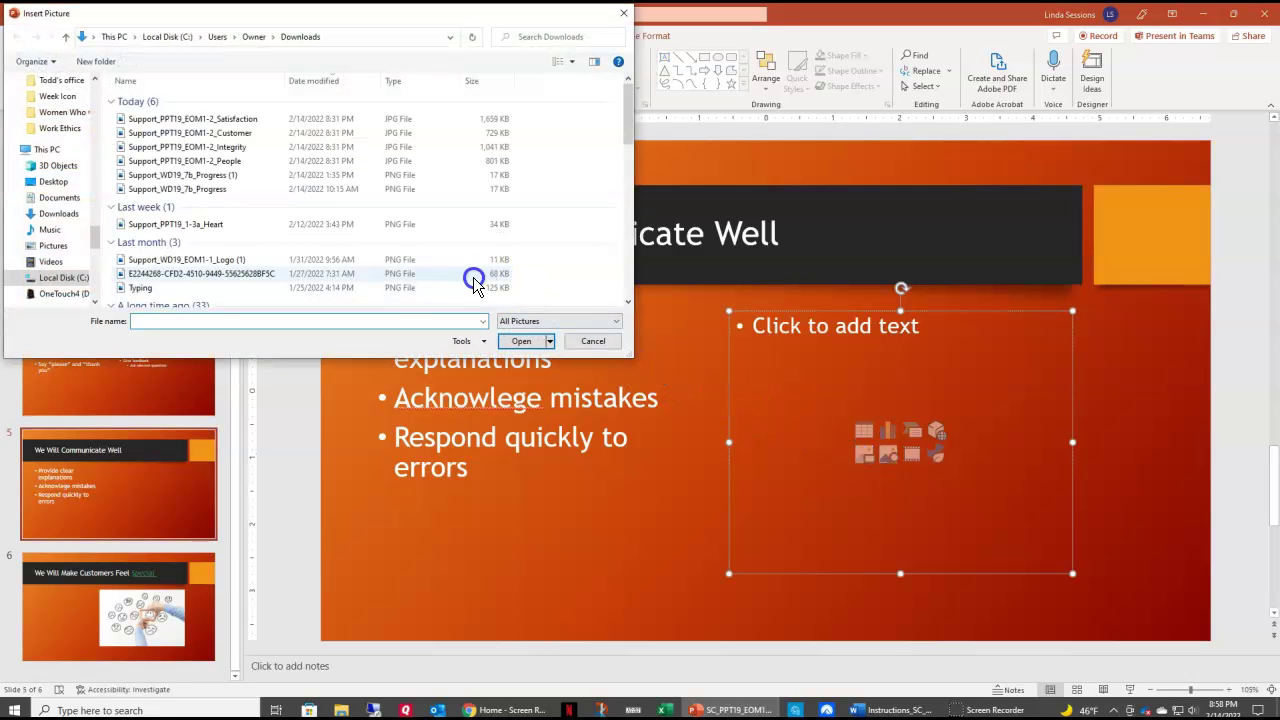
{"action": "left_click", "coordinate": [232, 121]}
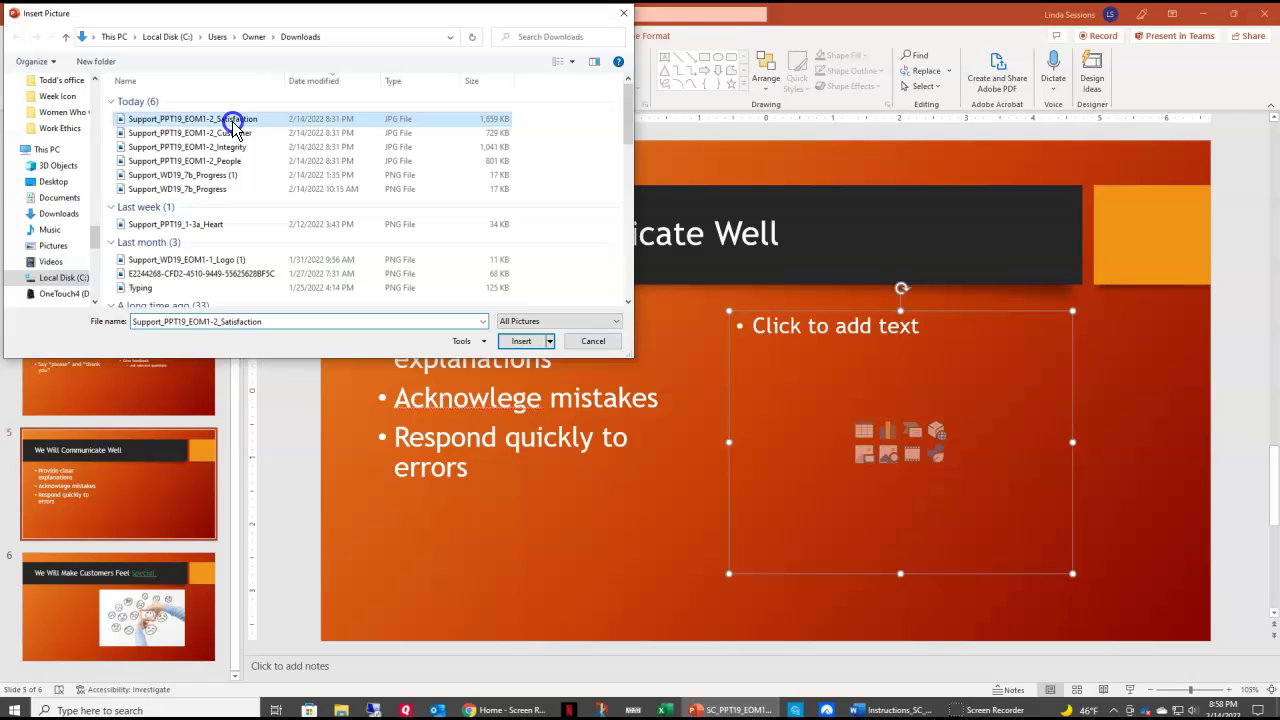
{"action": "left_click", "coordinate": [522, 343]}
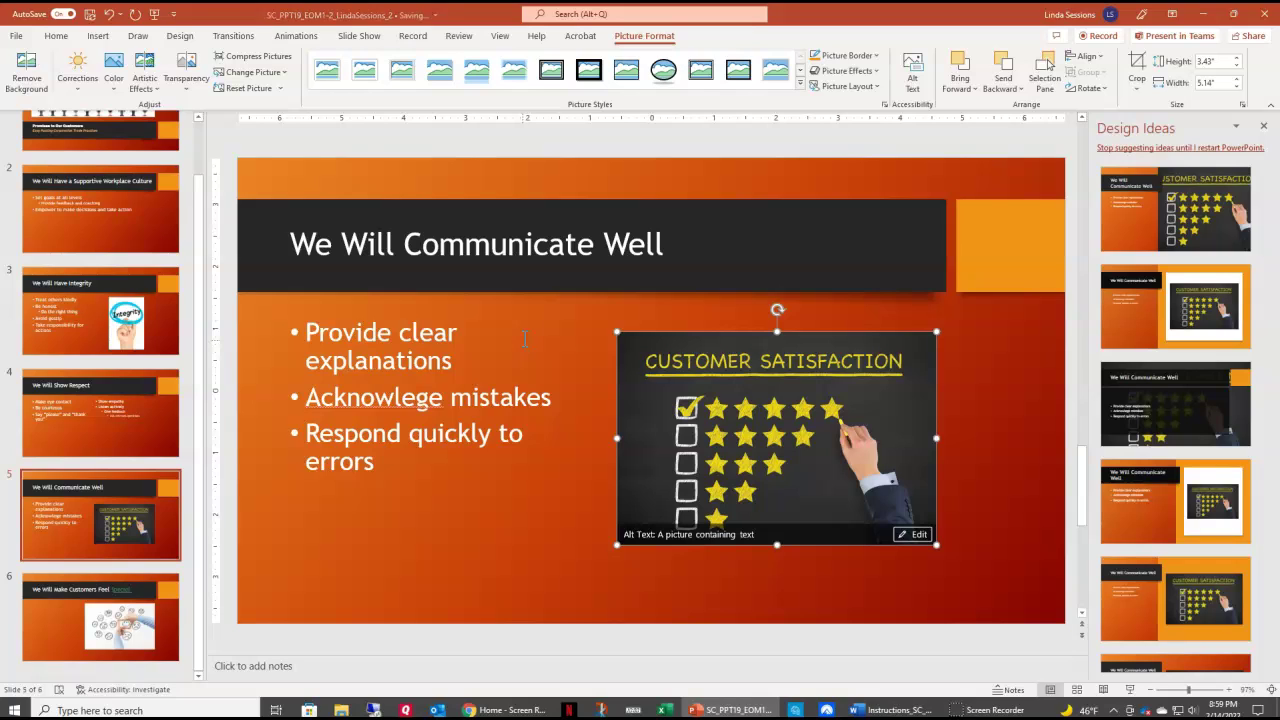
{"action": "left_click", "coordinate": [561, 302]}
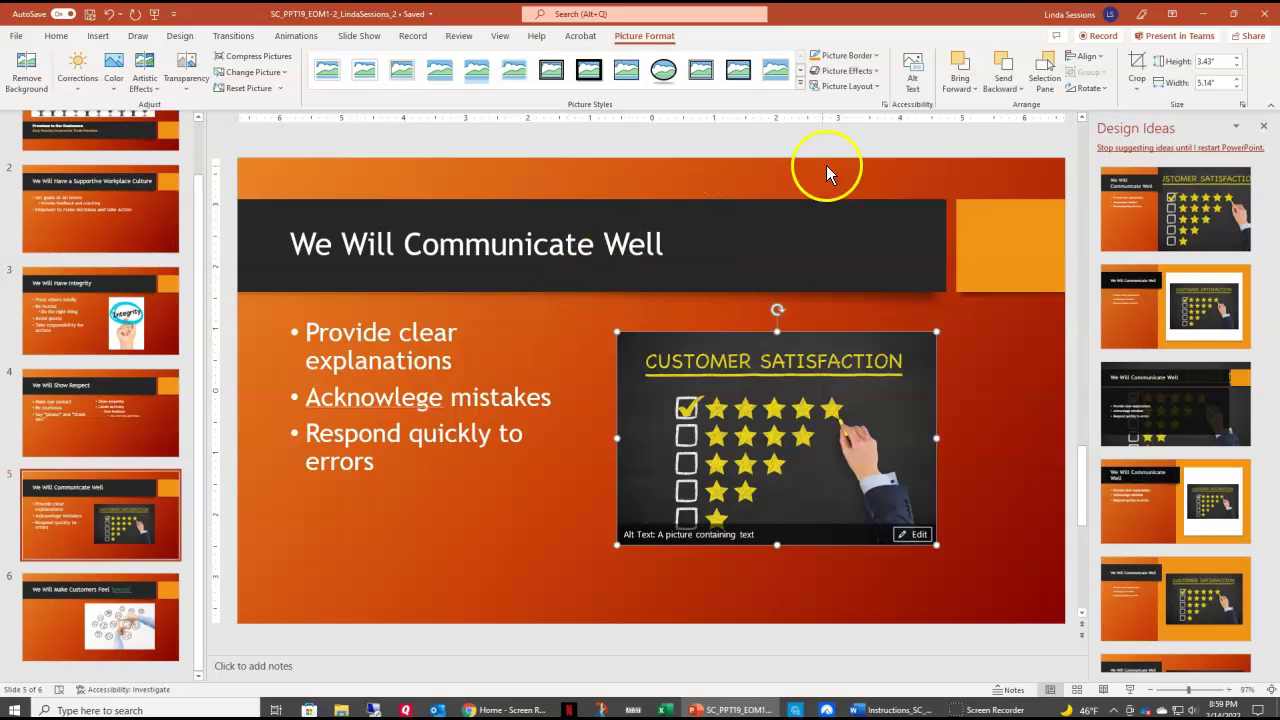
Resize the picture to 6 inches wide by 4 inches high.
{"action": "left_click", "coordinate": [1207, 83]}
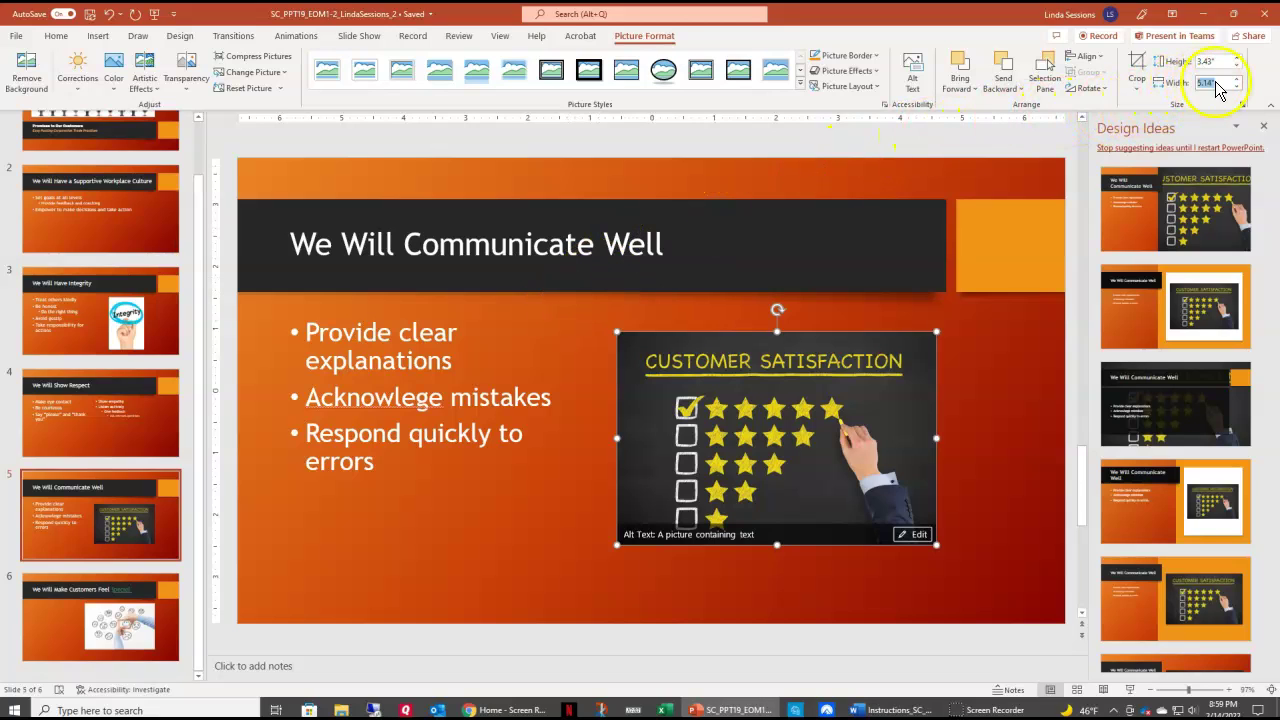
{"action": "type", "text": "4"}
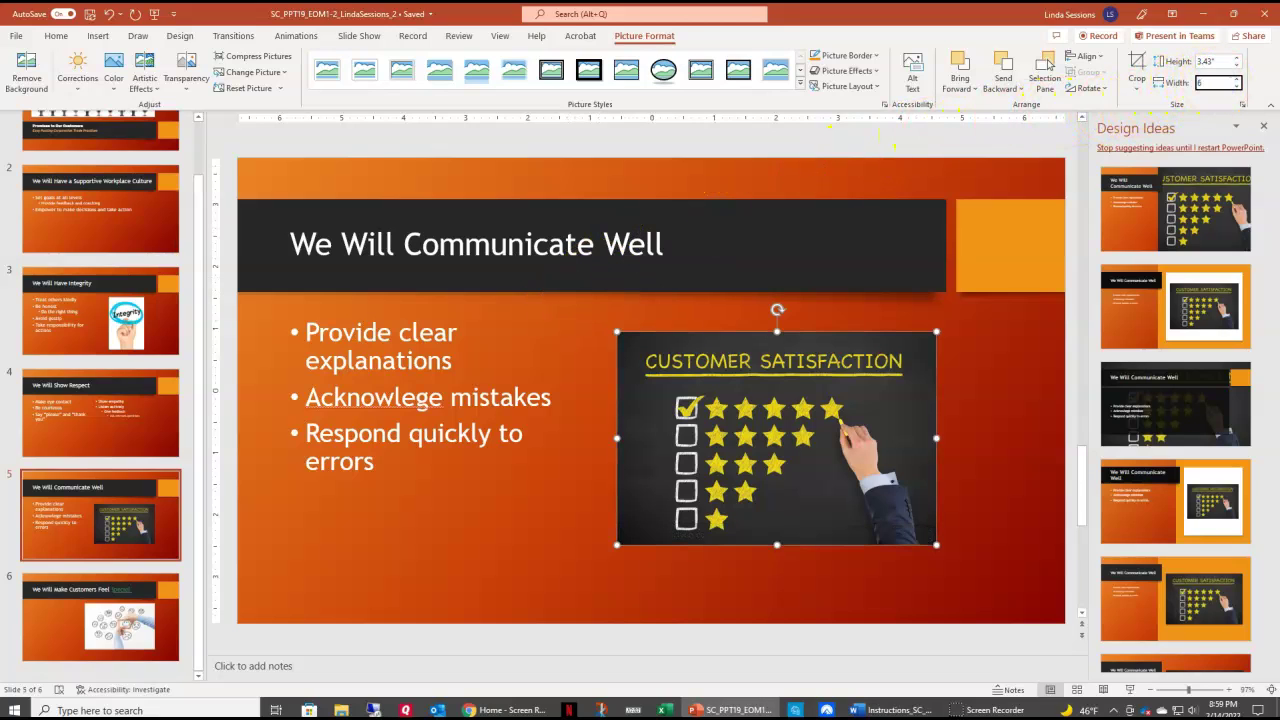
{"action": "key", "text": "Return"}
{"action": "left_click", "coordinate": [1229, 64]}
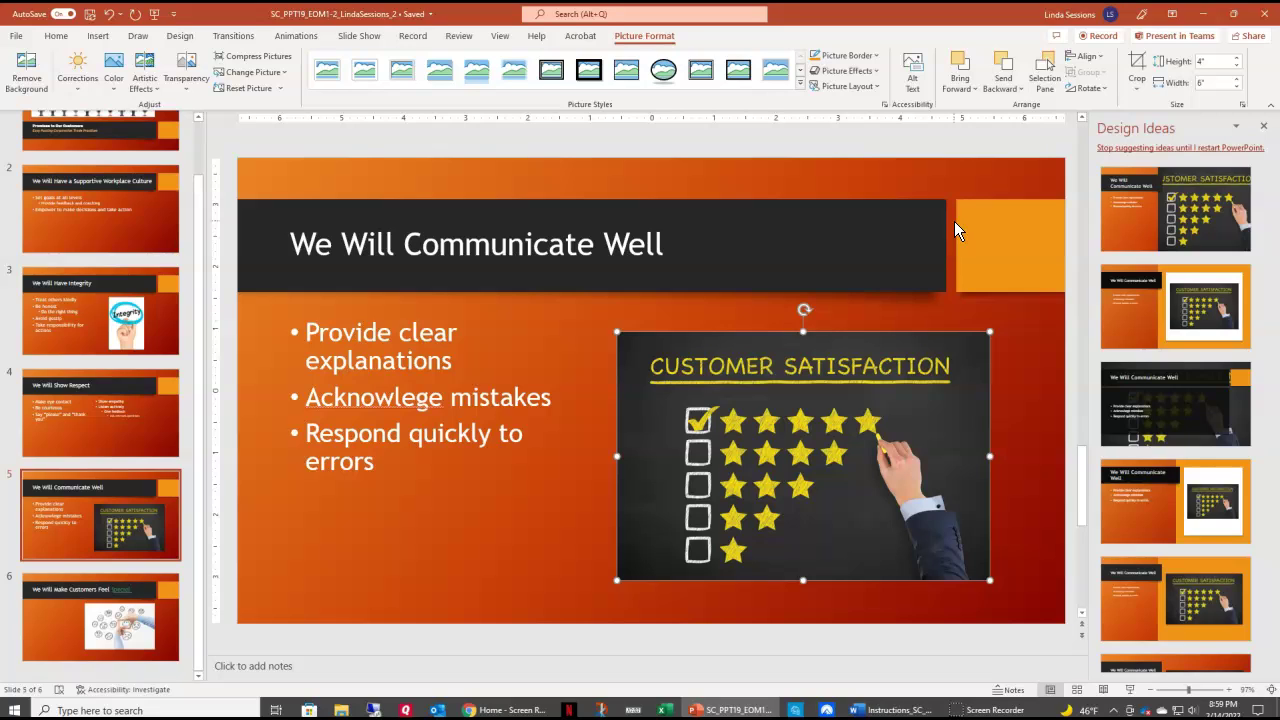
Deselect the picture and go back to slide 1, the title slide.
{"action": "left_click", "coordinate": [197, 167]}
{"action": "left_click_drag", "start_coordinate": [197, 167], "coordinate": [198, 113]}
{"action": "left_click", "coordinate": [170, 129]}
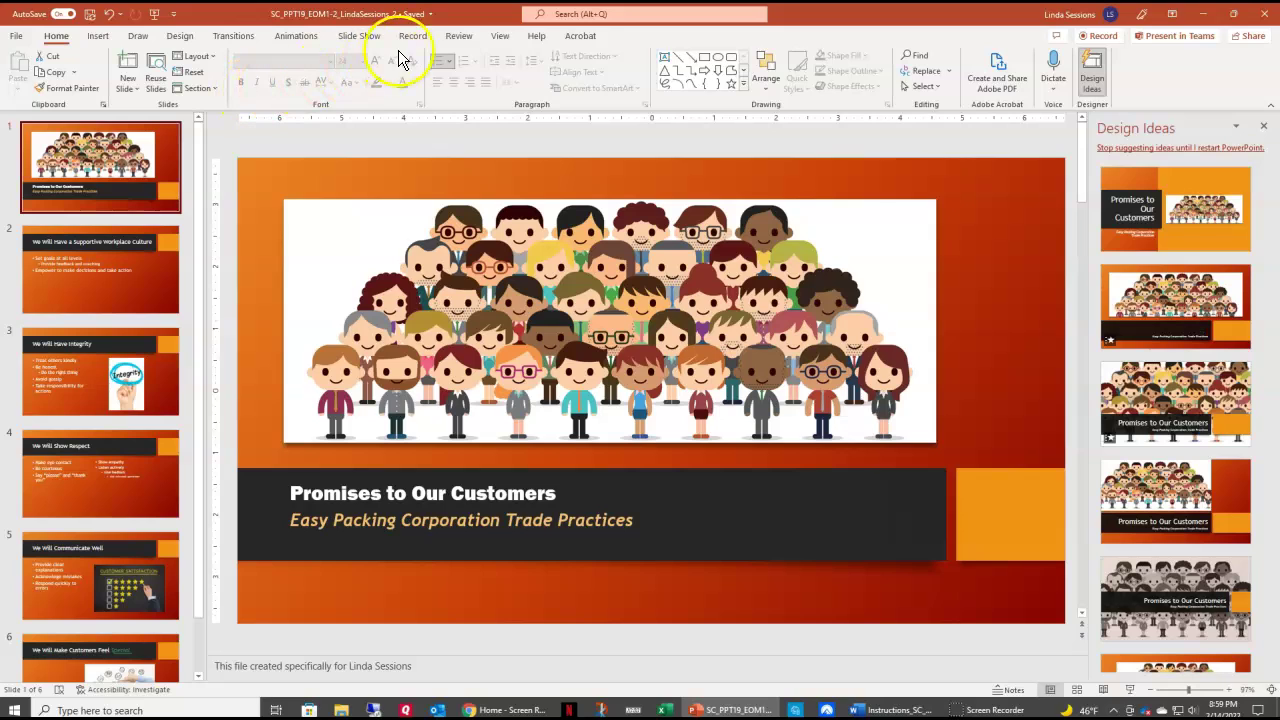
Spell-check the whole deck, correcting the misspelling to 'Acknowledge'.
{"action": "left_click", "coordinate": [454, 34]}
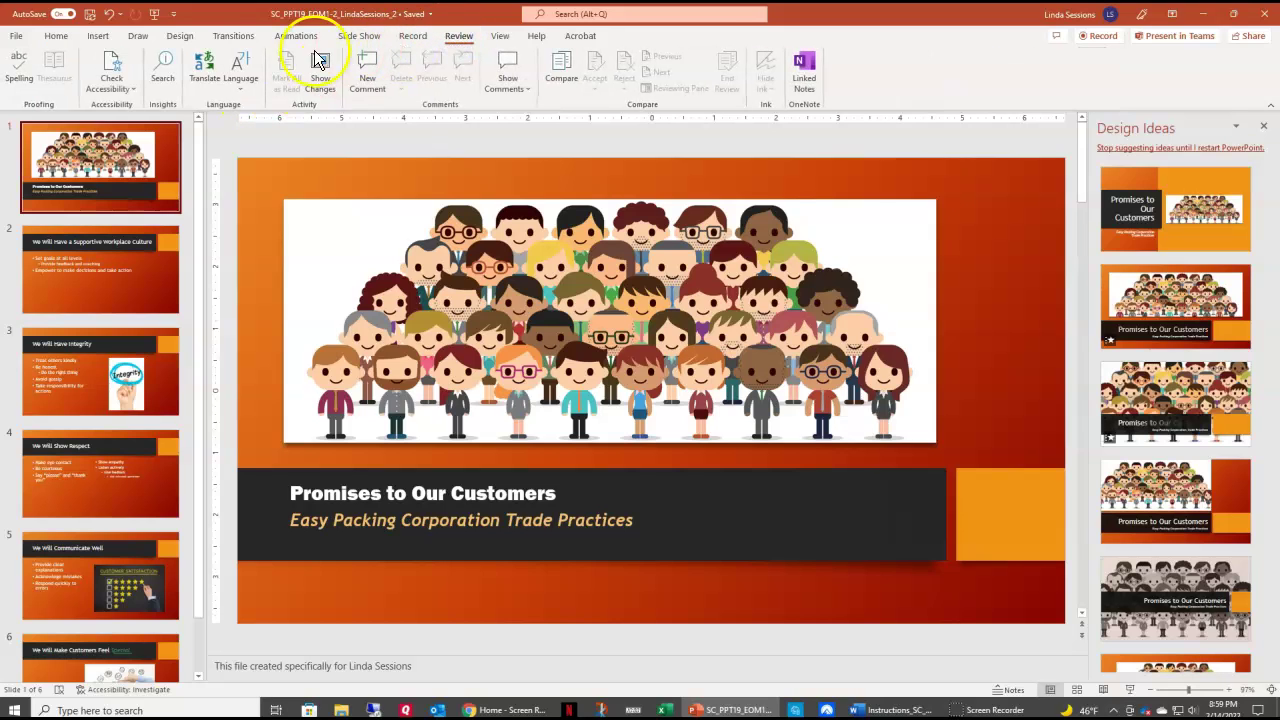
{"action": "left_click", "coordinate": [18, 80]}
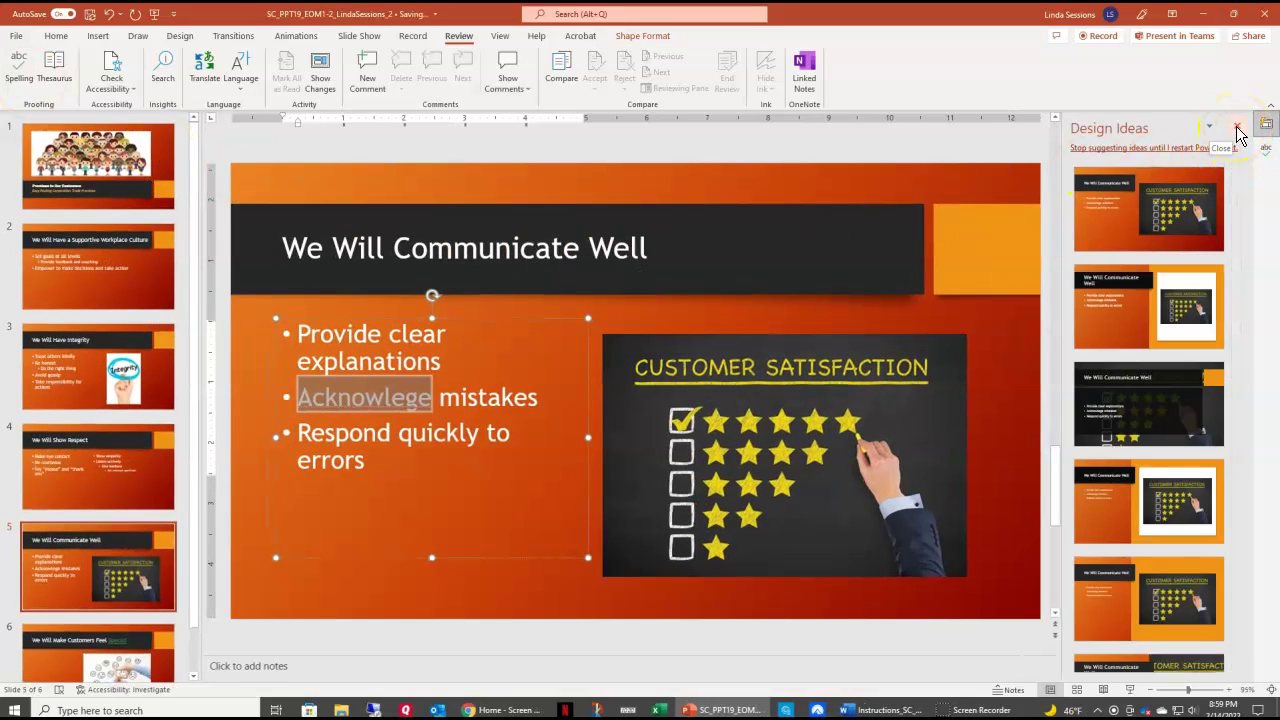
{"action": "left_click", "coordinate": [1238, 131]}
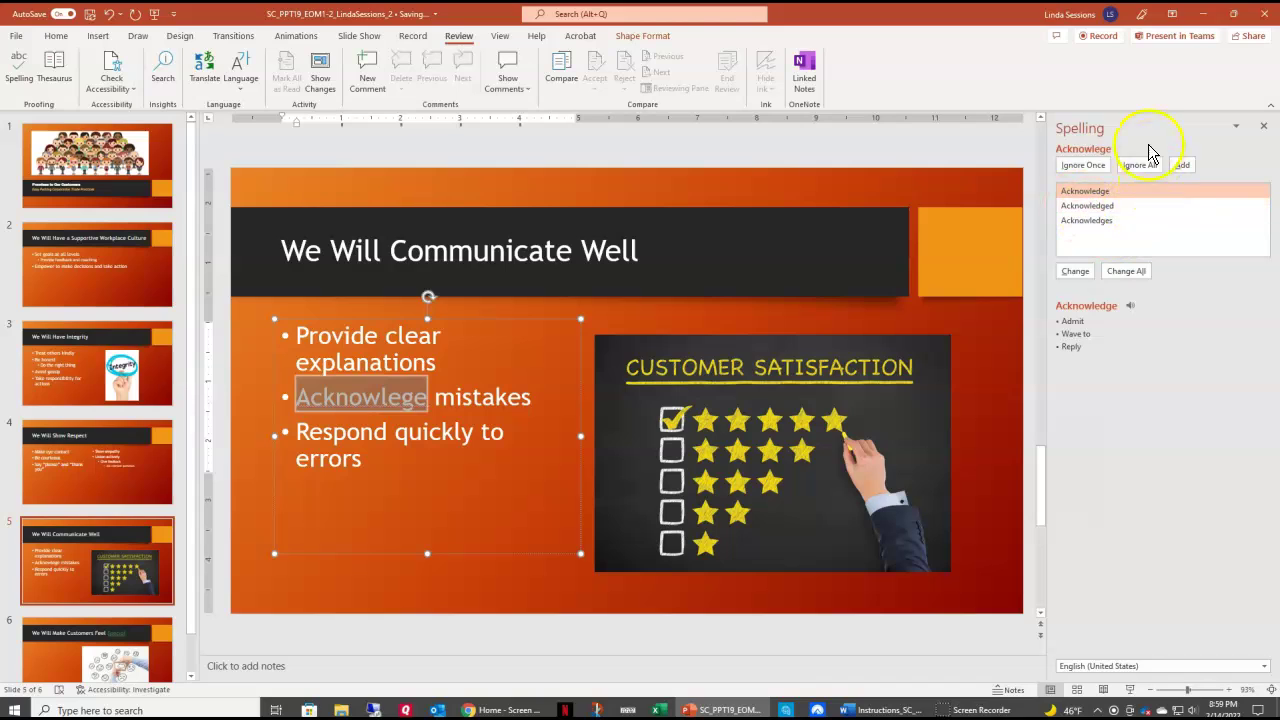
{"action": "left_click", "coordinate": [1109, 192]}
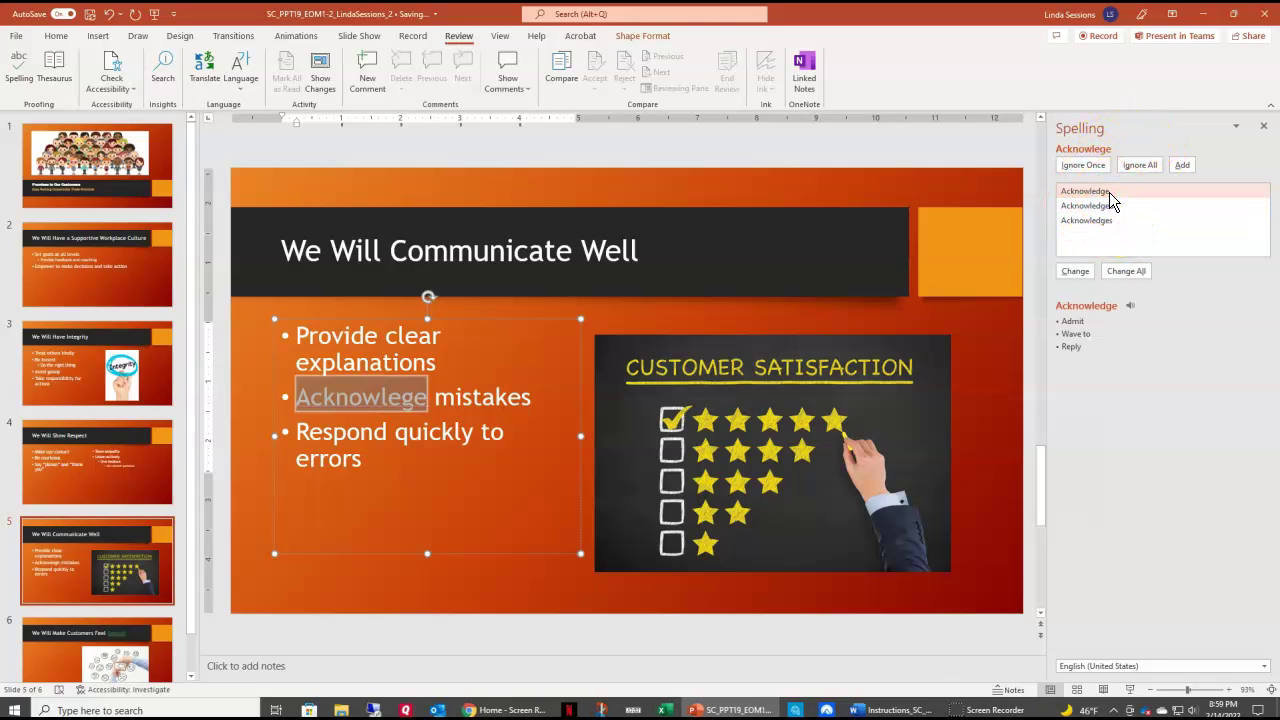
{"action": "left_click", "coordinate": [1075, 271]}
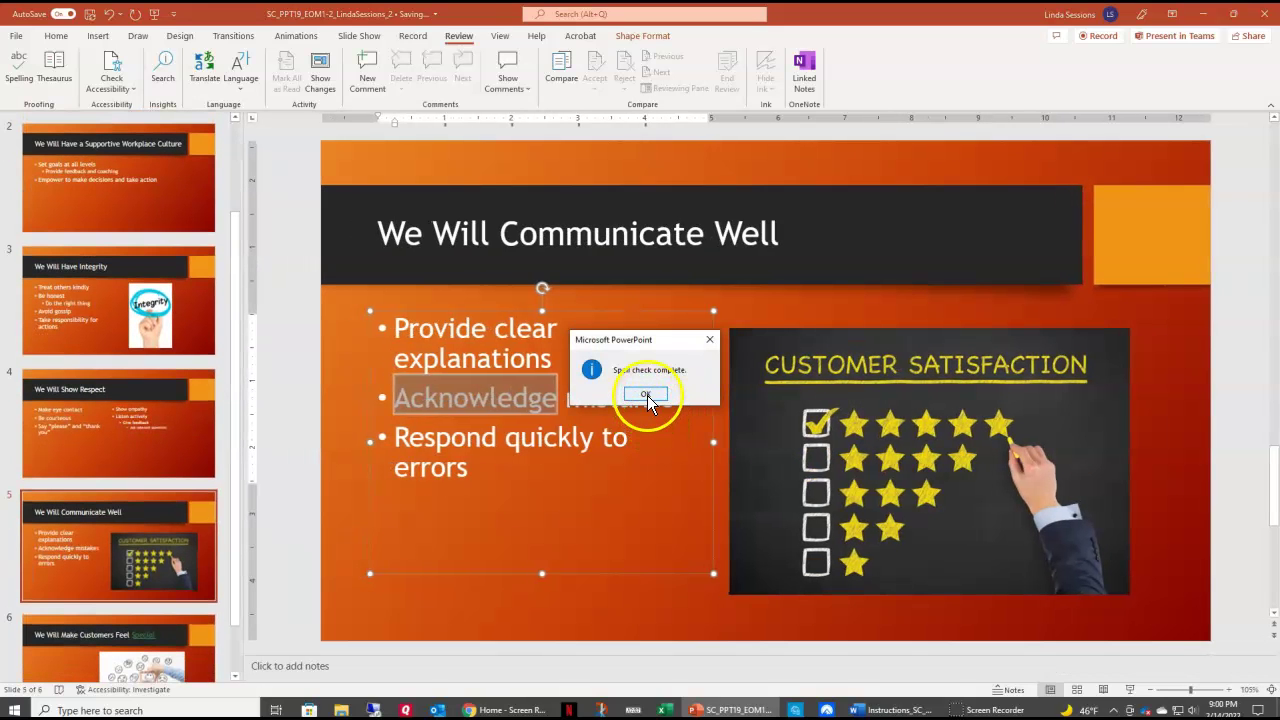
{"action": "left_click", "coordinate": [645, 394]}
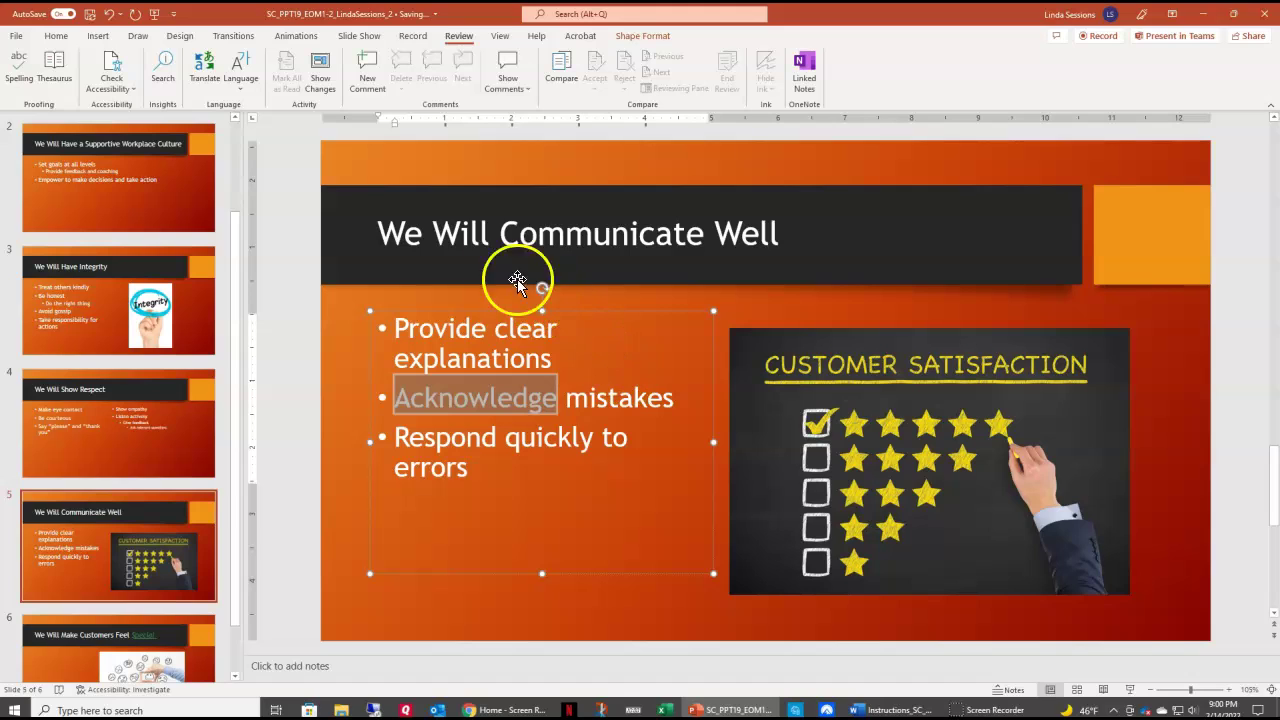
Review all six slides in Slide Sorter view, then close PowerPoint.
{"action": "left_click", "coordinate": [499, 38]}
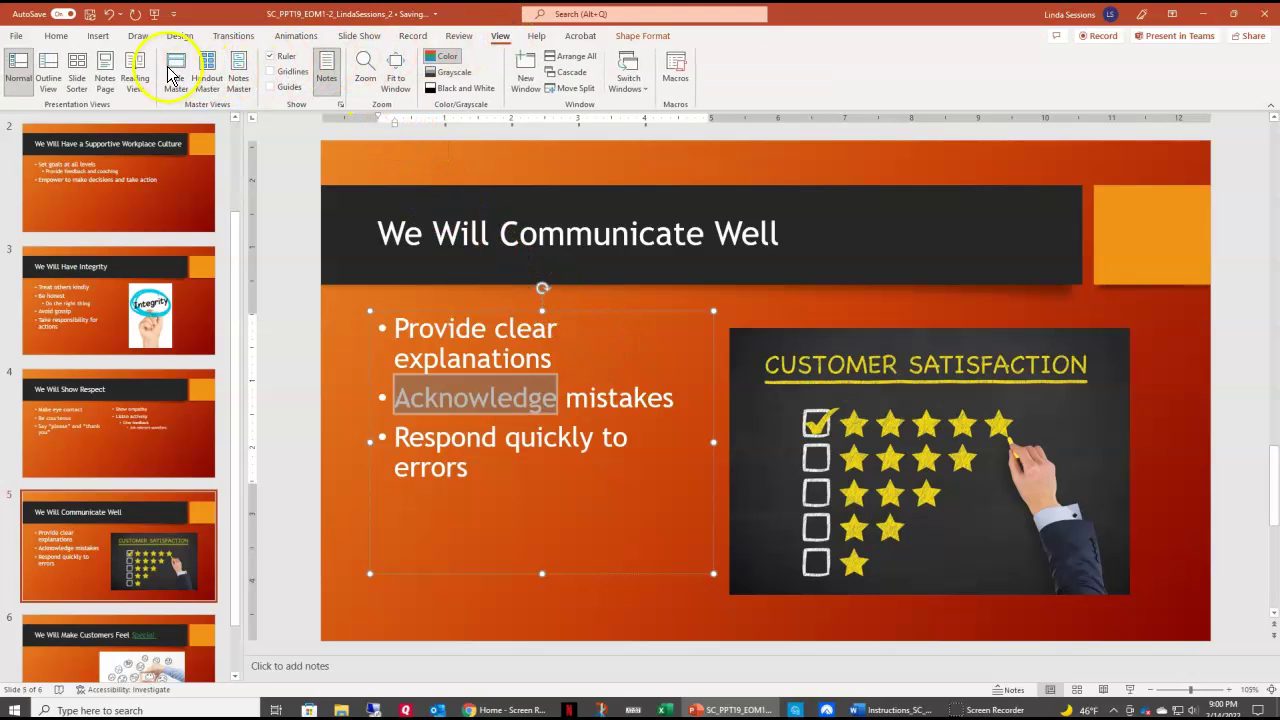
{"action": "left_click", "coordinate": [75, 75]}
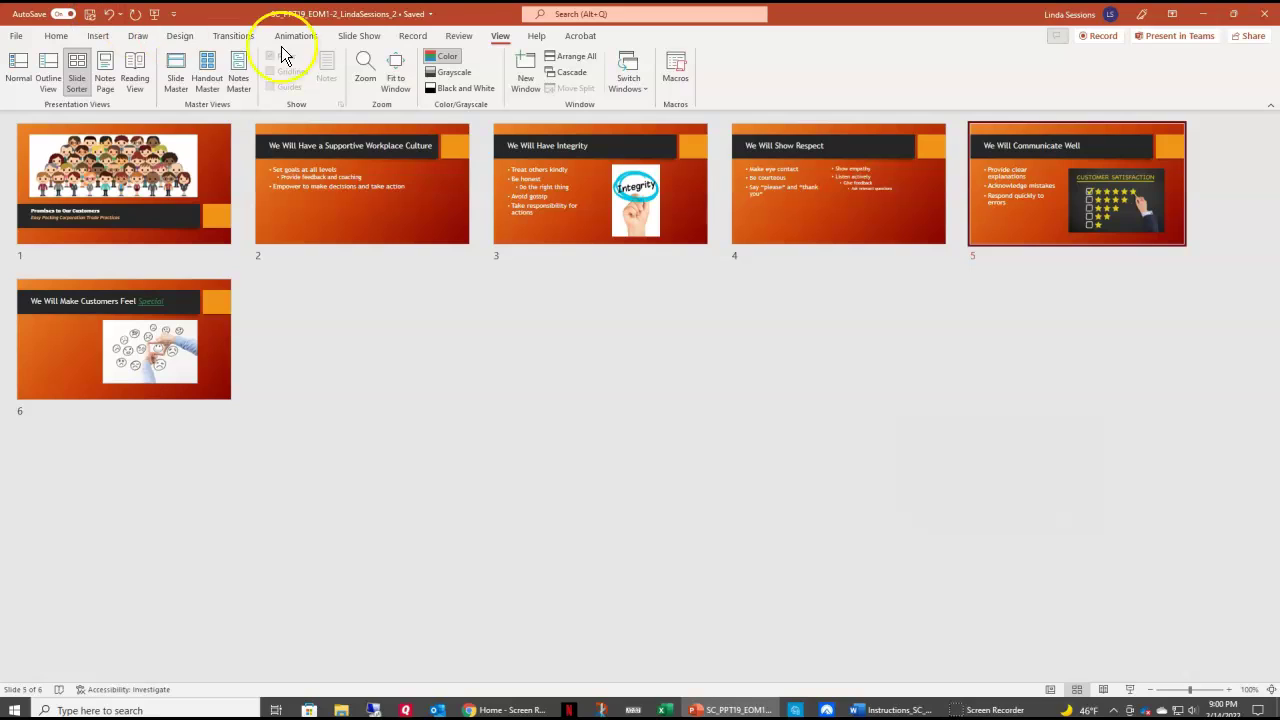
{"action": "left_click", "coordinate": [1268, 14]}
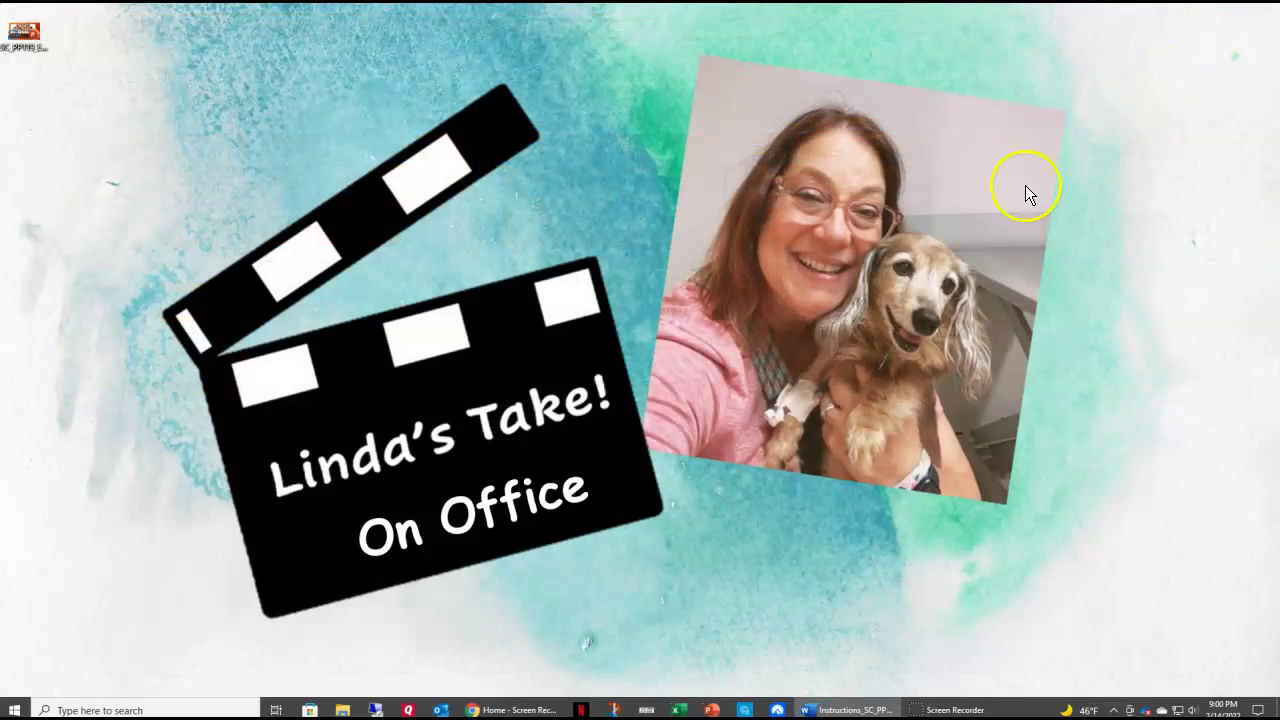
Upload the finished _2 .pptx presentation to SAM on the MindTap project page.
{"action": "left_click", "coordinate": [505, 708]}
{"action": "left_click", "coordinate": [225, 14]}
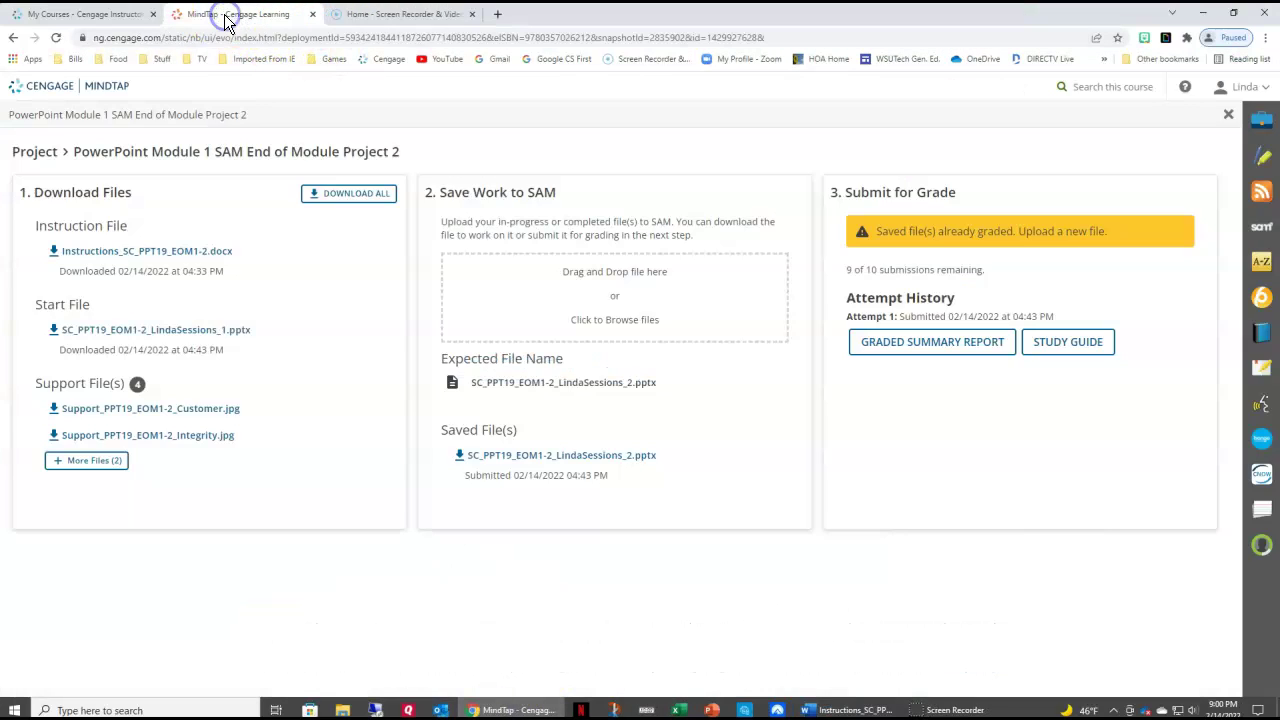
{"action": "left_click", "coordinate": [620, 298]}
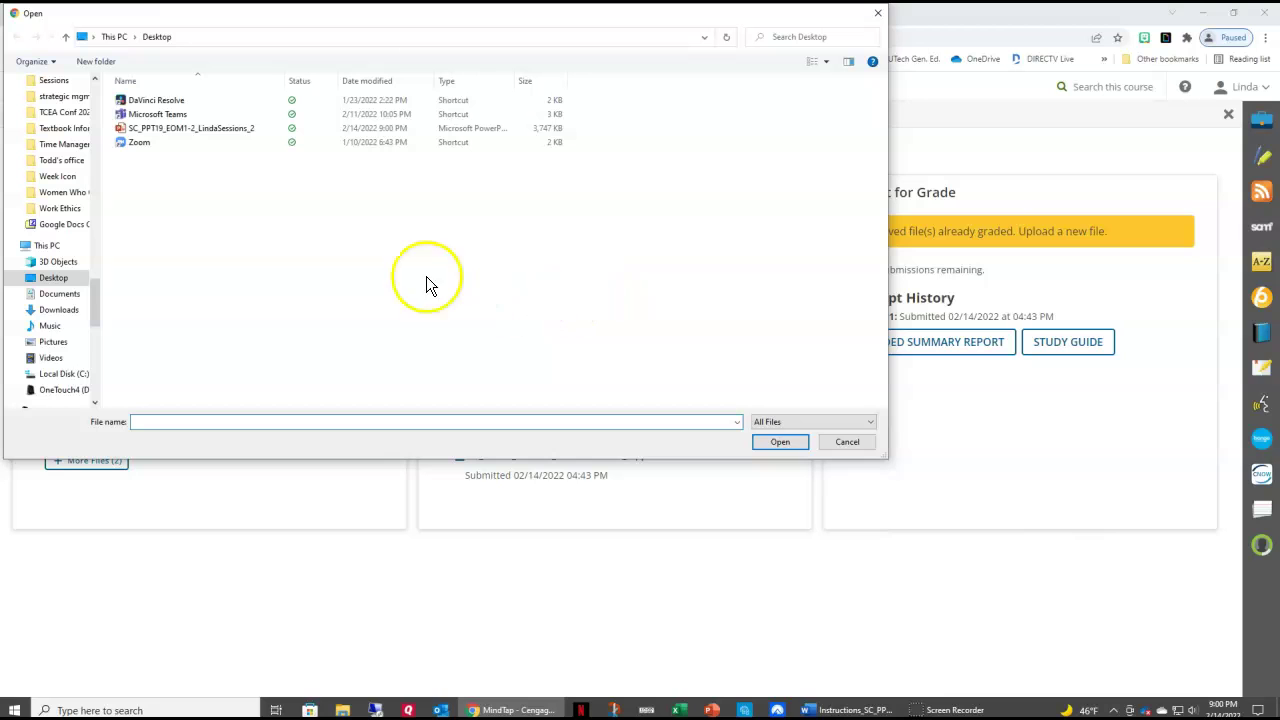
{"action": "left_click", "coordinate": [180, 129]}
{"action": "left_click", "coordinate": [770, 444]}
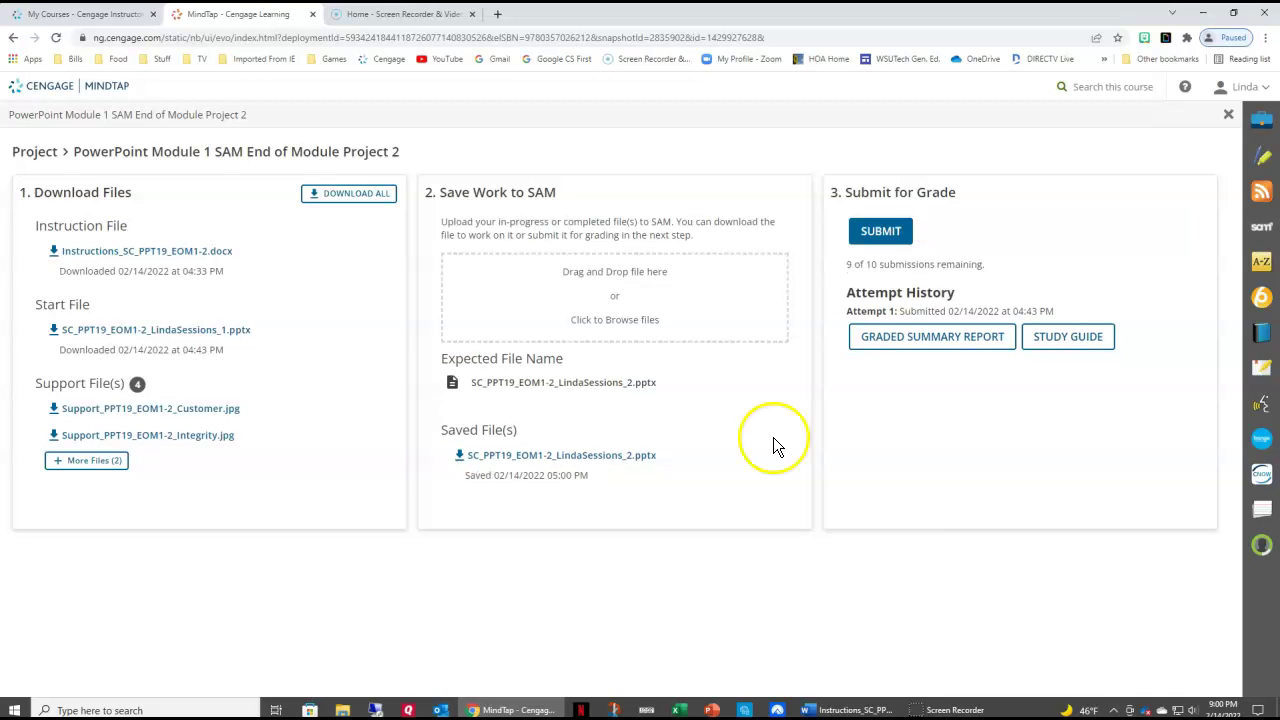
Submit the file for grading, then download and open the graded summary report.
{"action": "left_click", "coordinate": [879, 232]}
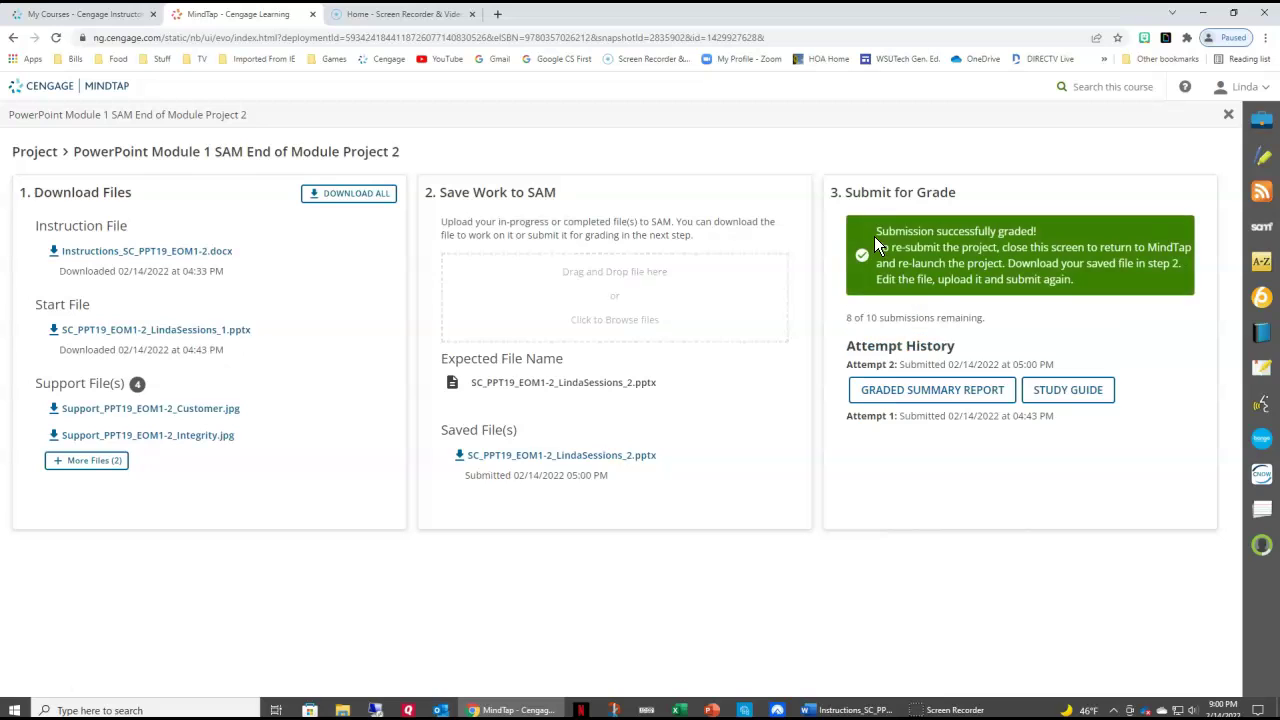
{"action": "left_click", "coordinate": [903, 393]}
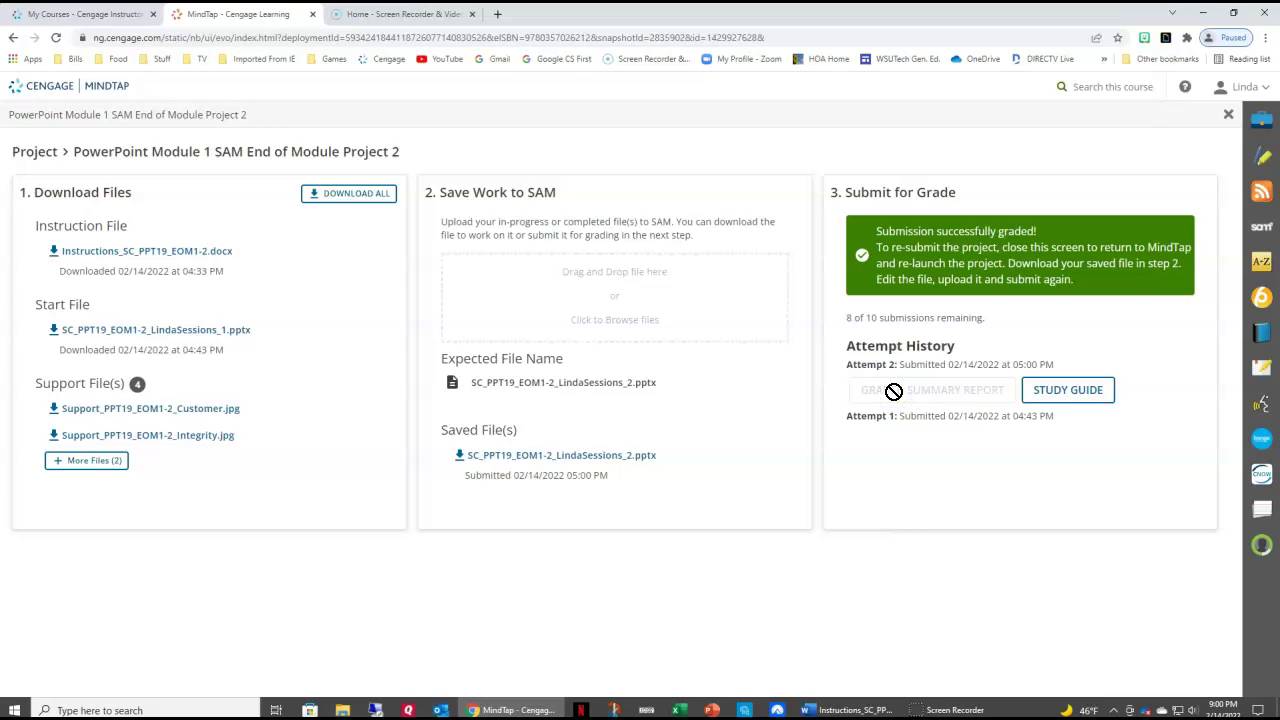
{"action": "left_click", "coordinate": [57, 677]}
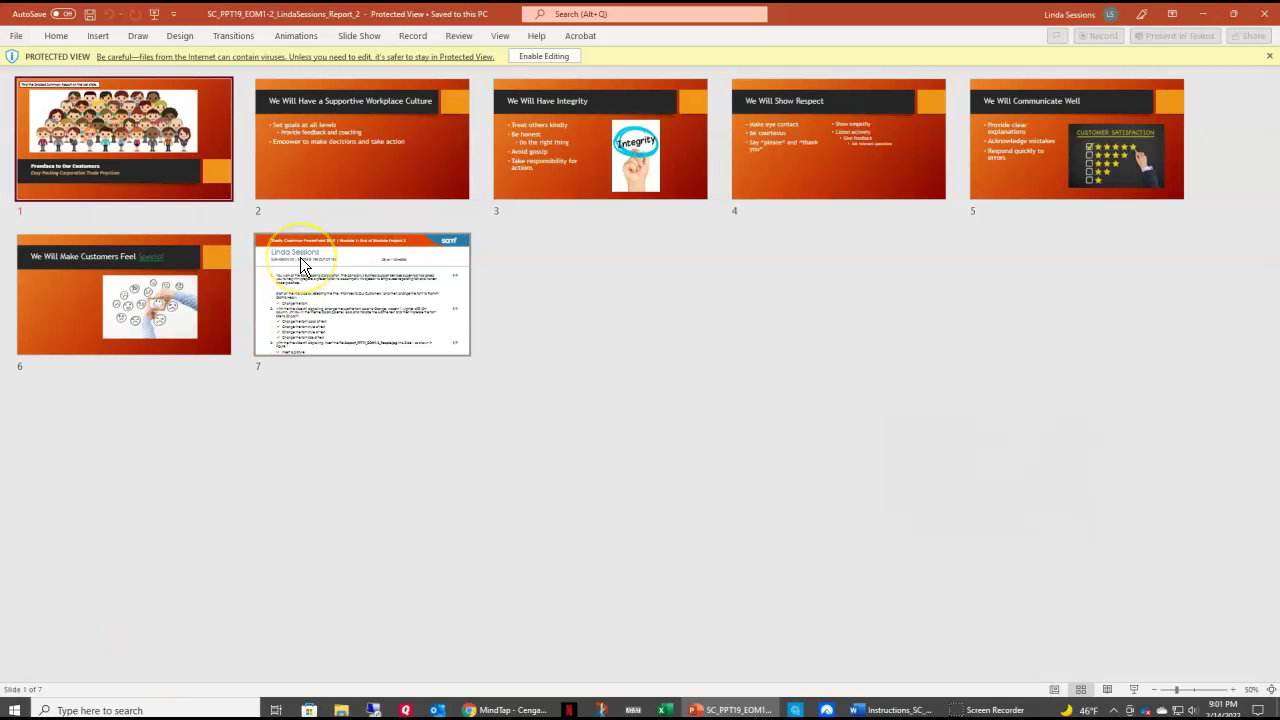
Read the 100/100 score report on slide 7, then return to slide 1.
{"action": "double_click", "coordinate": [358, 259]}
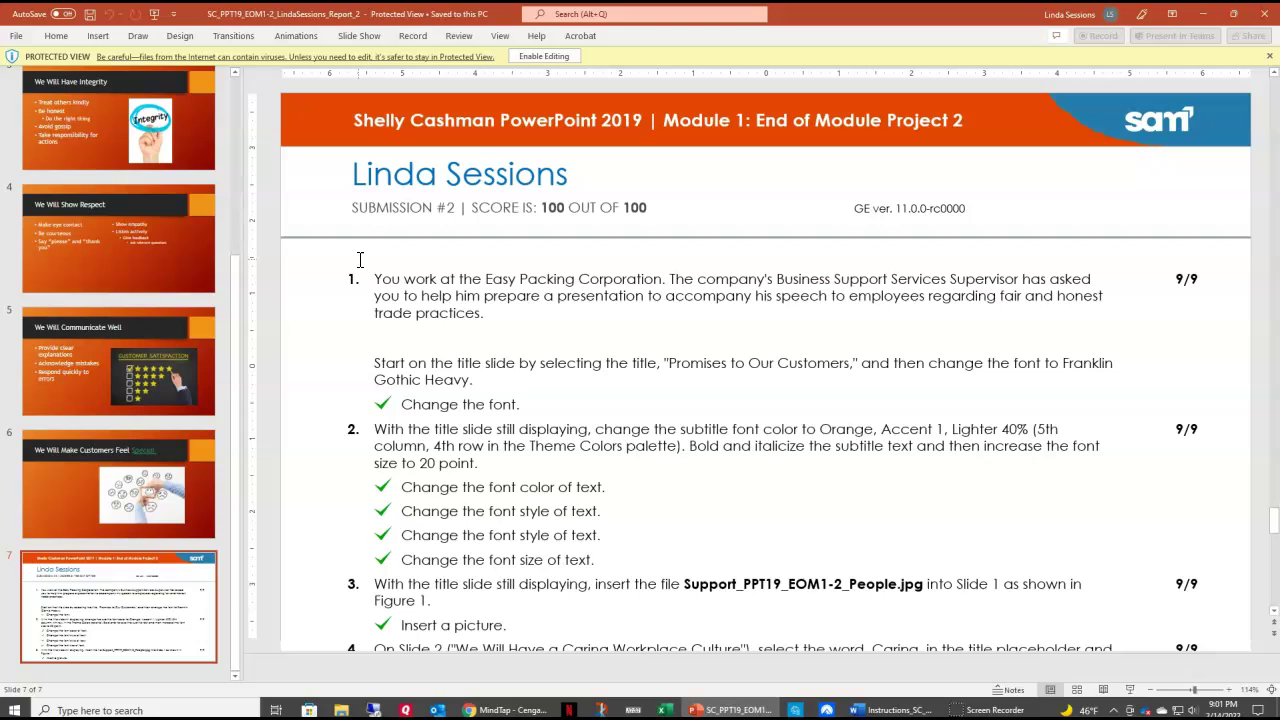
{"action": "scroll", "coordinate": [590, 454], "scroll_direction": "down", "scroll_amount": 1}
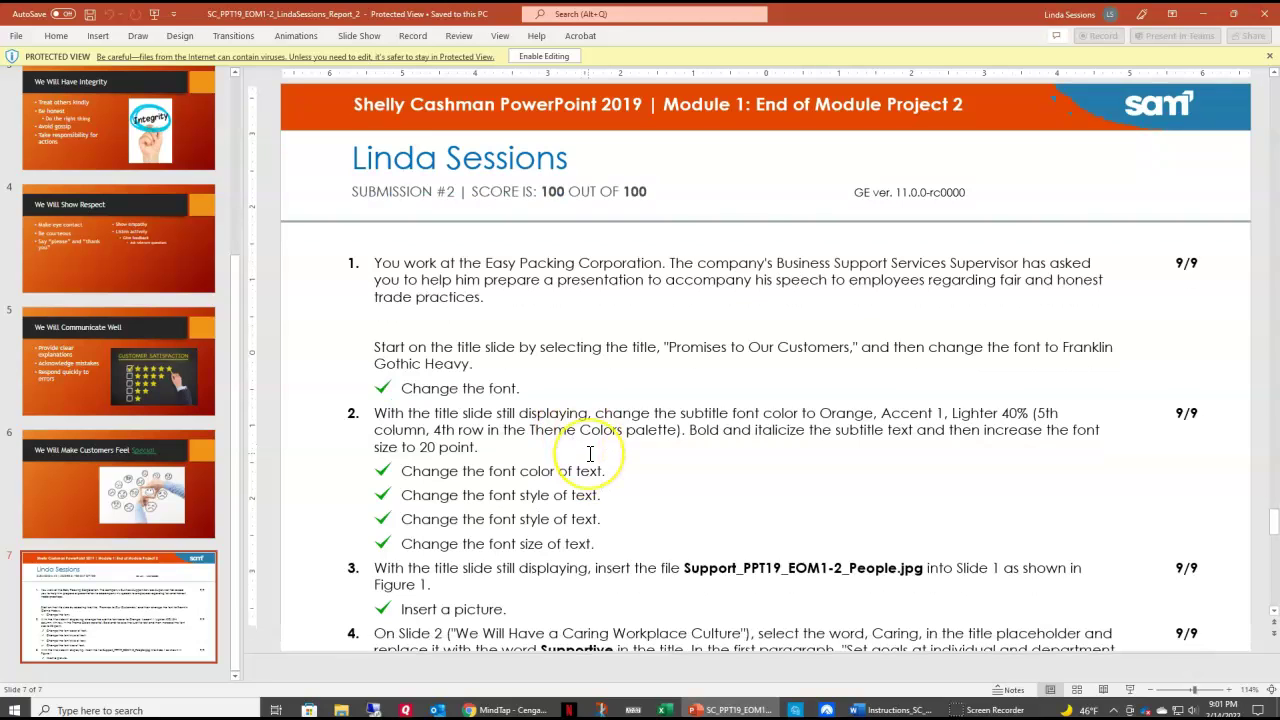
{"action": "scroll", "coordinate": [590, 454], "scroll_direction": "down", "scroll_amount": 4}
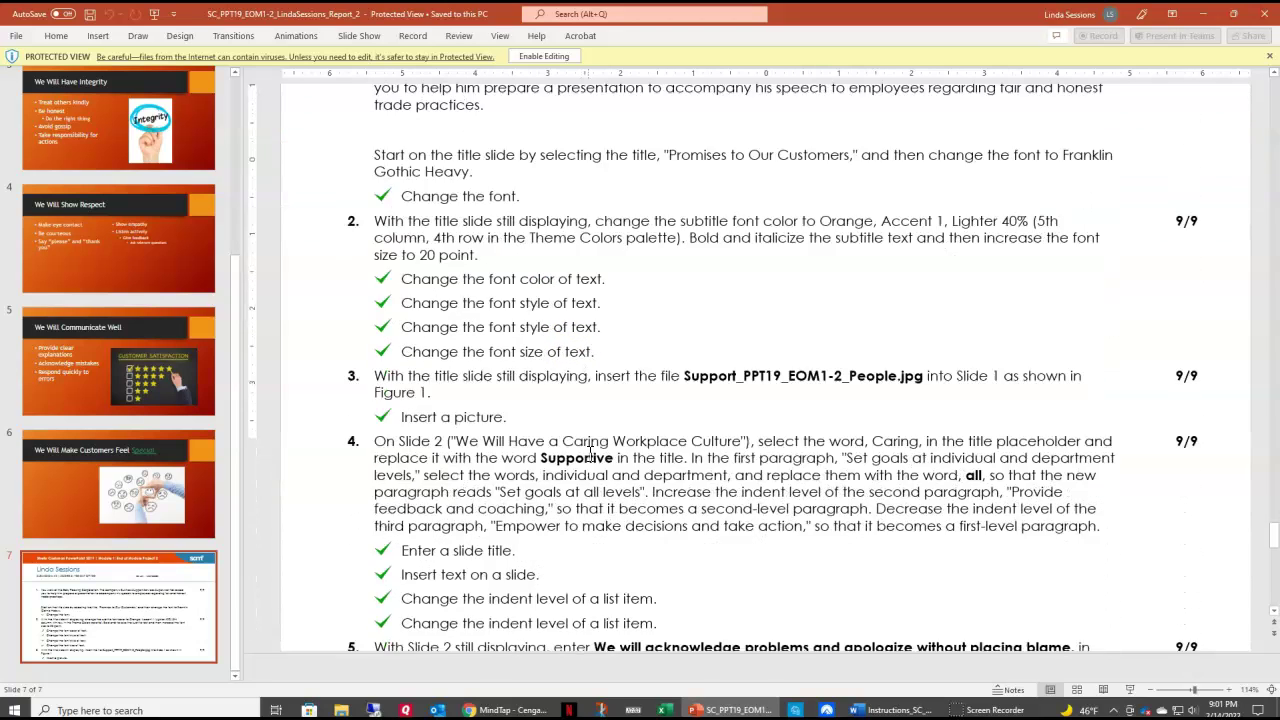
{"action": "scroll", "coordinate": [590, 454], "scroll_direction": "down", "scroll_amount": 2}
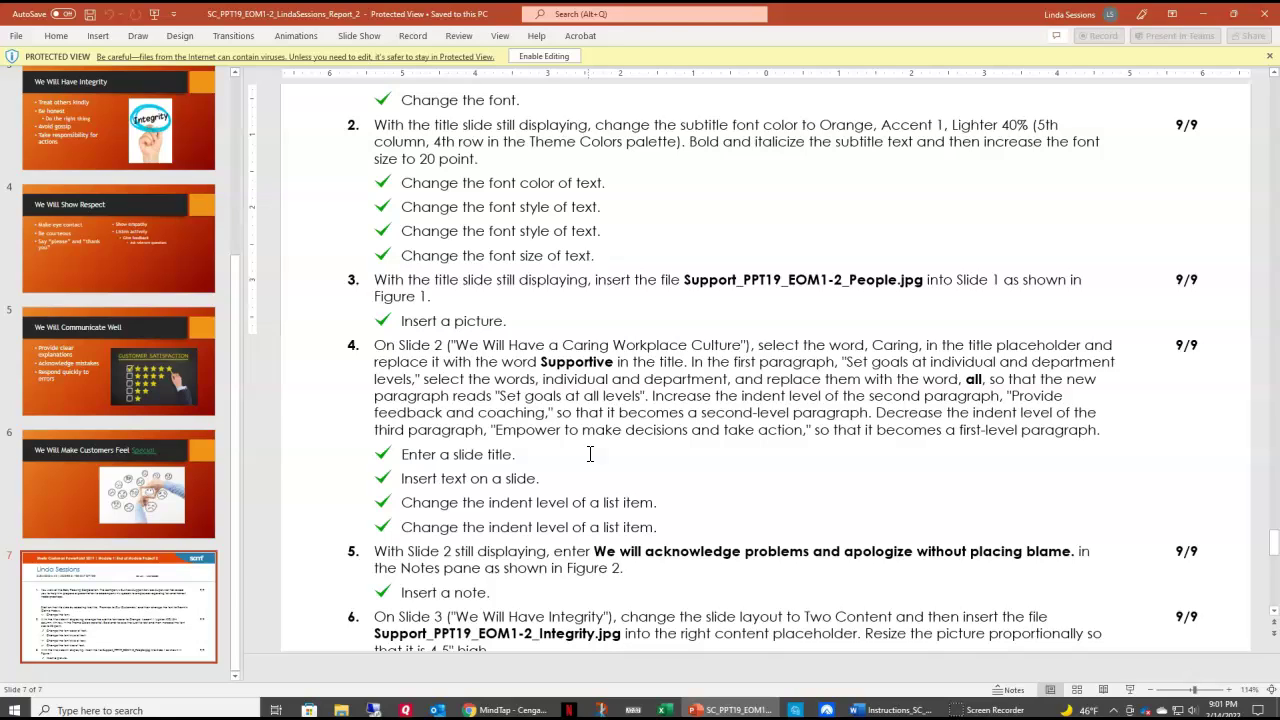
{"action": "scroll", "coordinate": [78, 265], "scroll_direction": "up", "scroll_amount": 5}
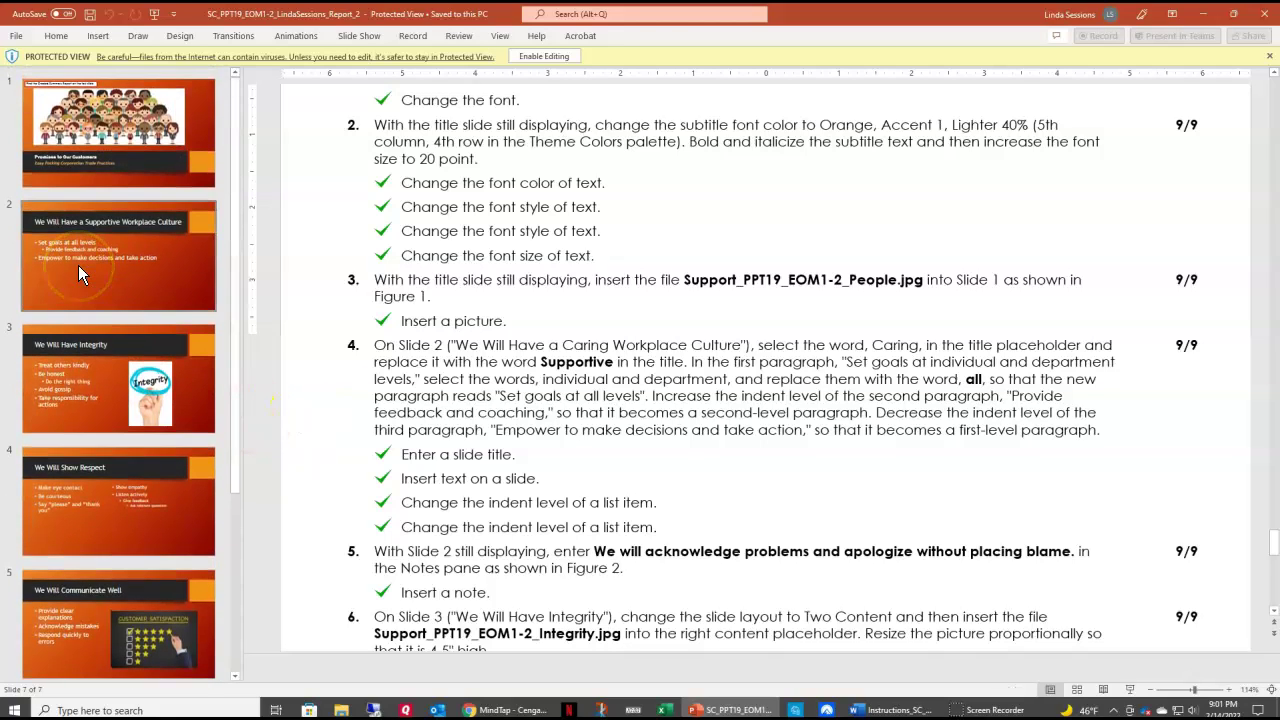
{"action": "left_click", "coordinate": [198, 128]}
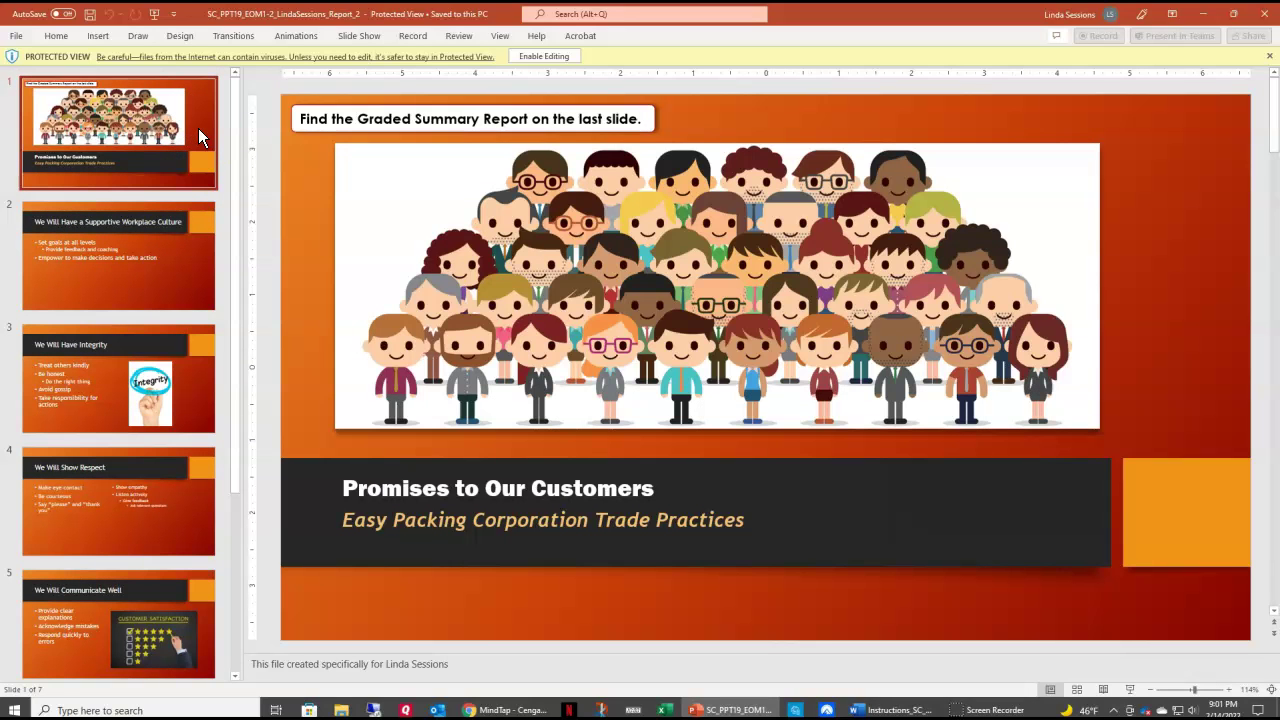